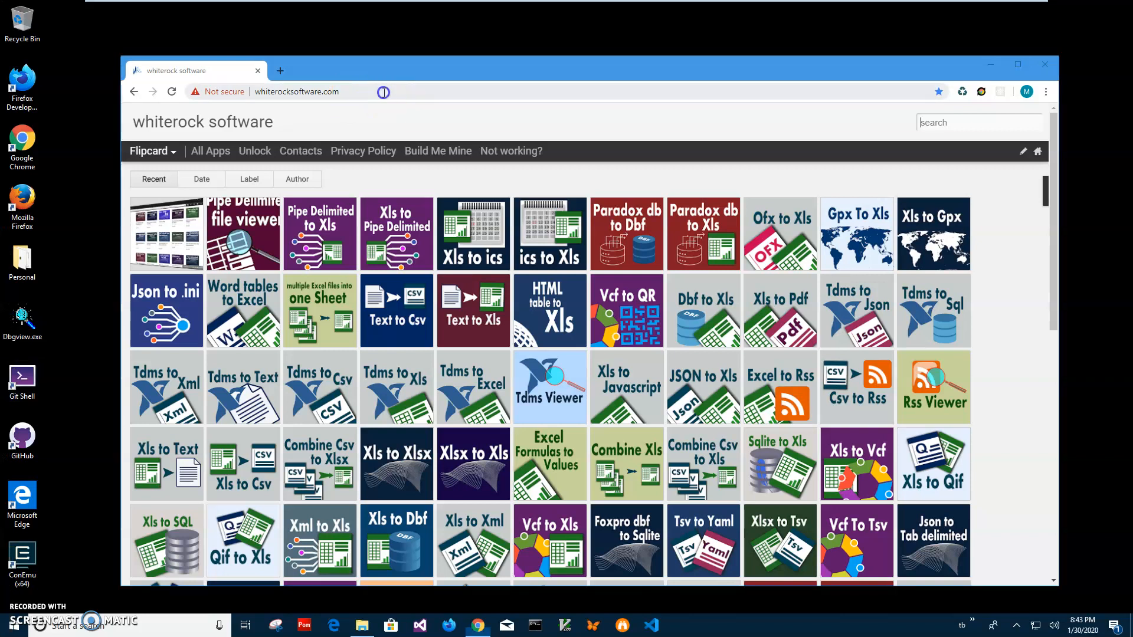
Search the whiterocksoftware.com site for "pipe" and download the Pipe Delimited to Xls converter
drag(294, 94, 358, 97)
click(358, 96)
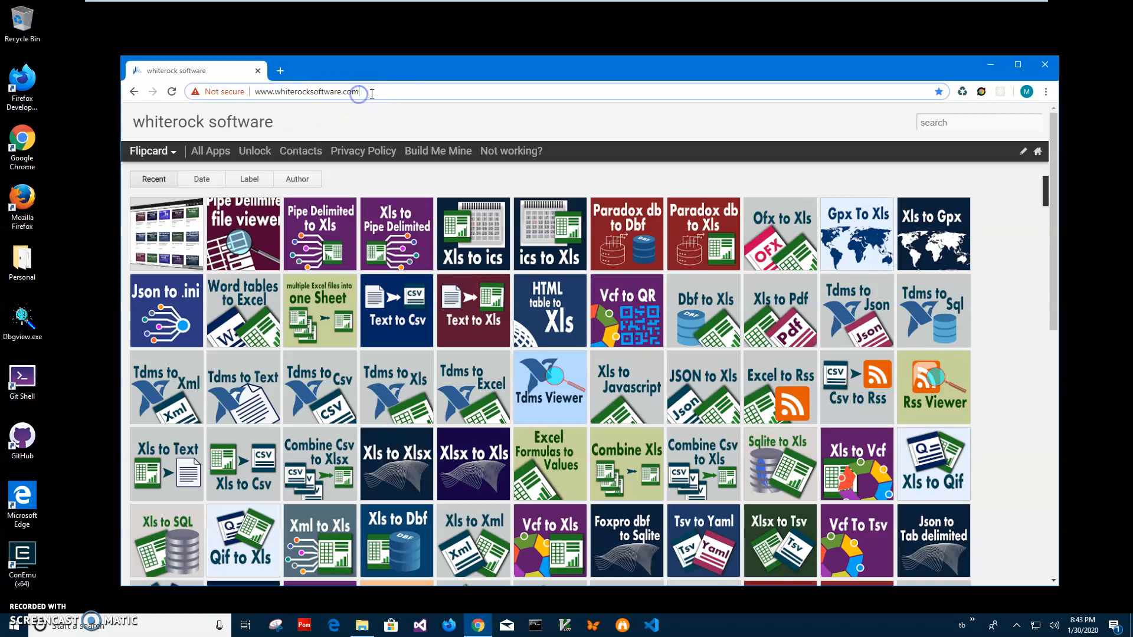
click(945, 123)
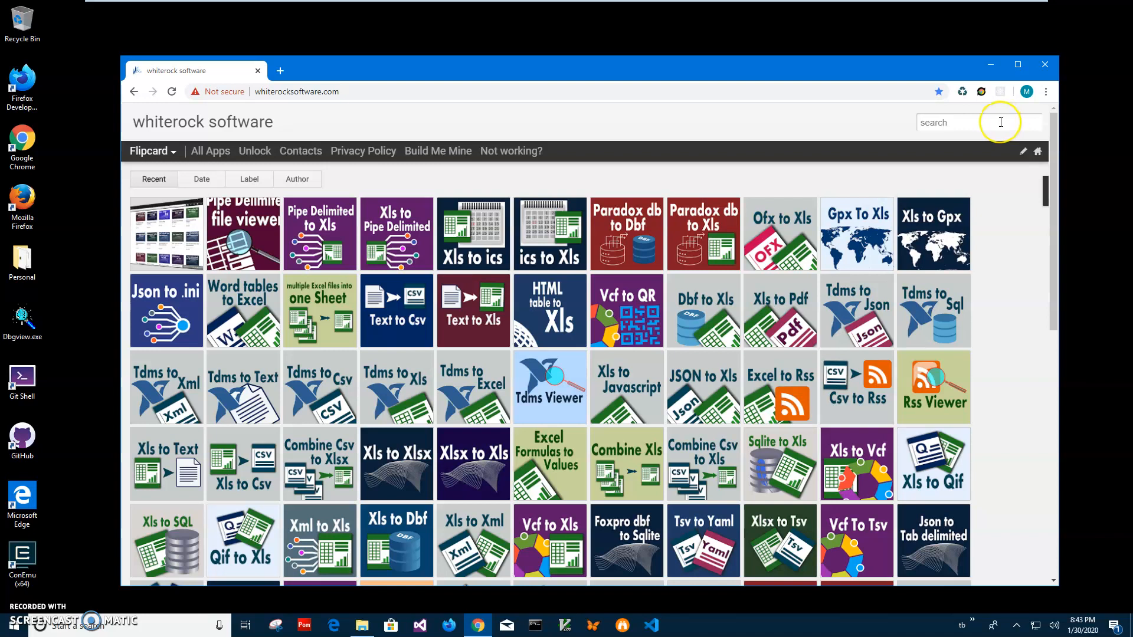
text(pipe)
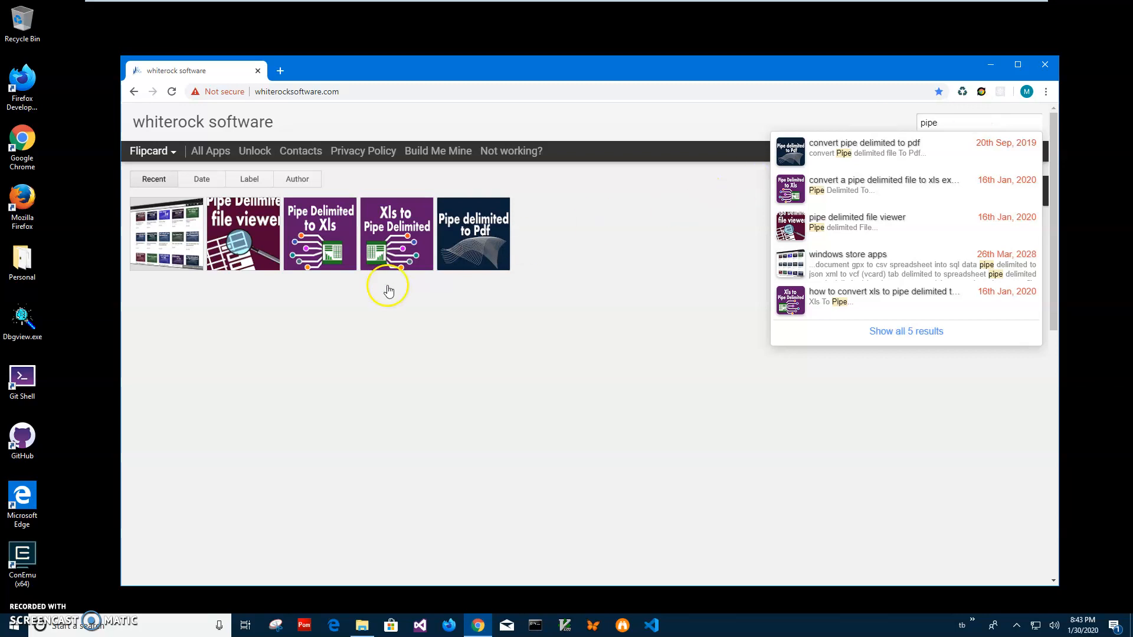
click(346, 253)
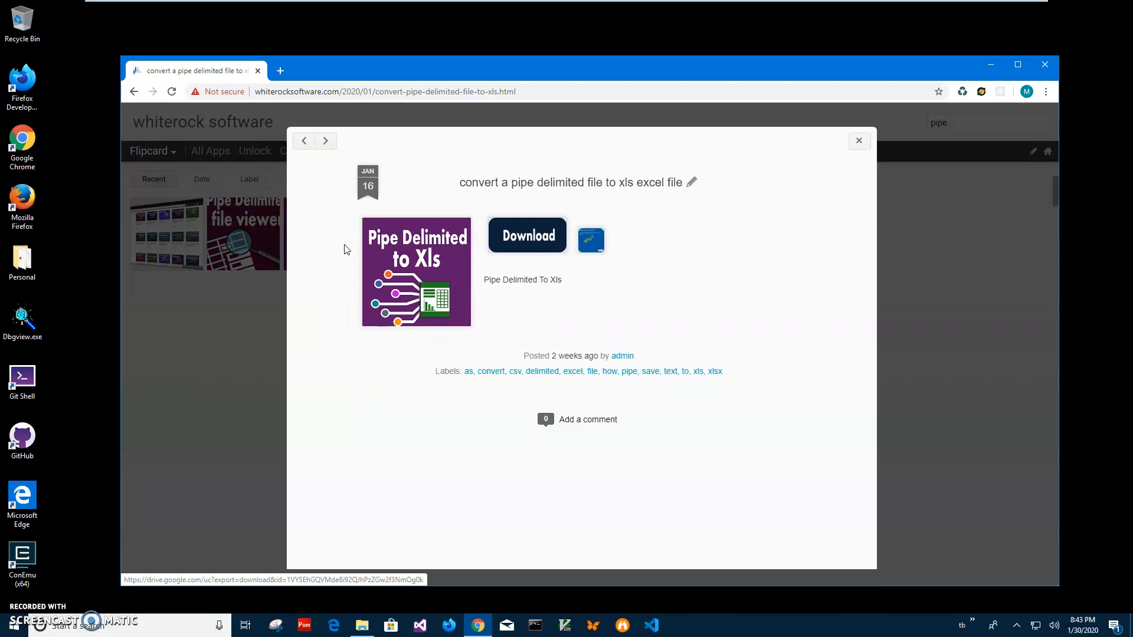
click(544, 235)
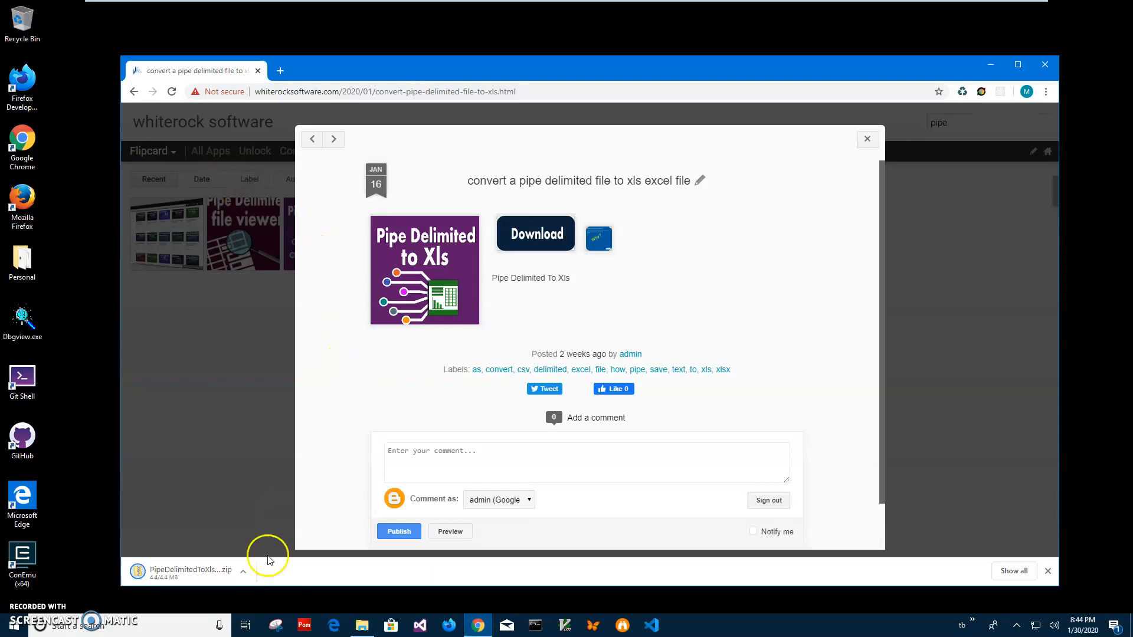
Open the downloaded zip archive and run PipeDelimitedToXlsSetup.msi, allowing it past the Windows SmartScreen warning
click(209, 581)
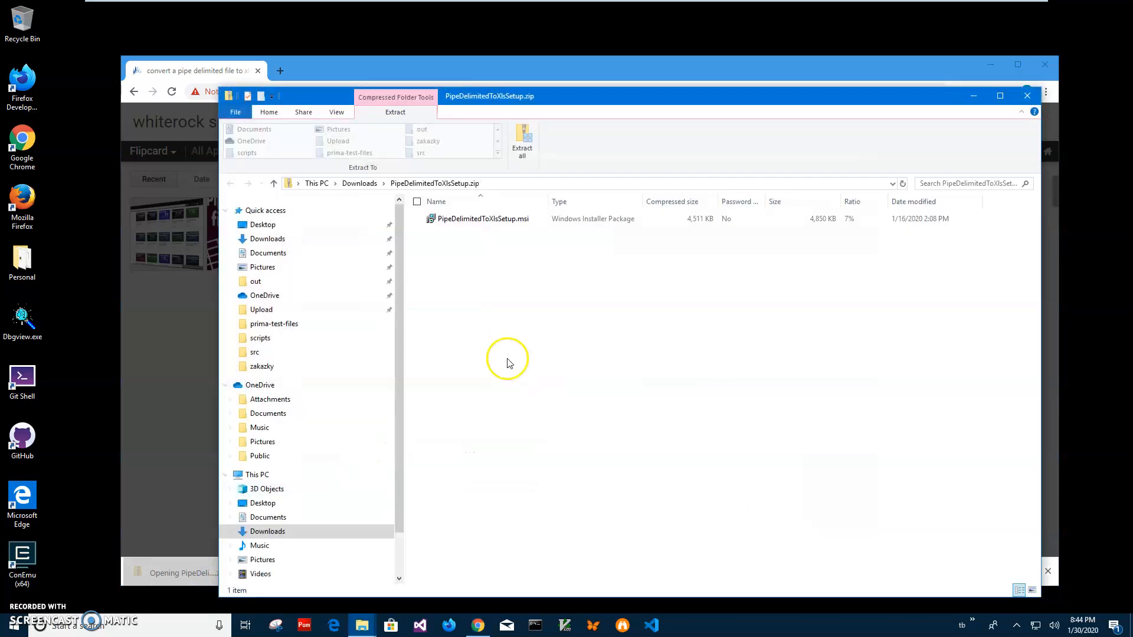
double_click(496, 221)
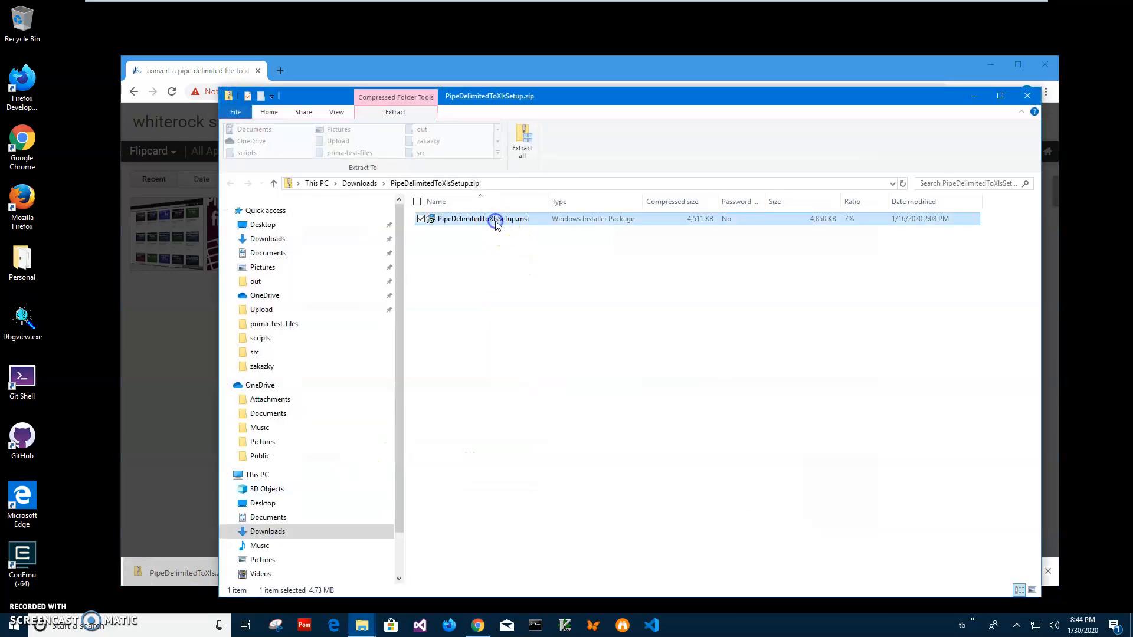
click(490, 239)
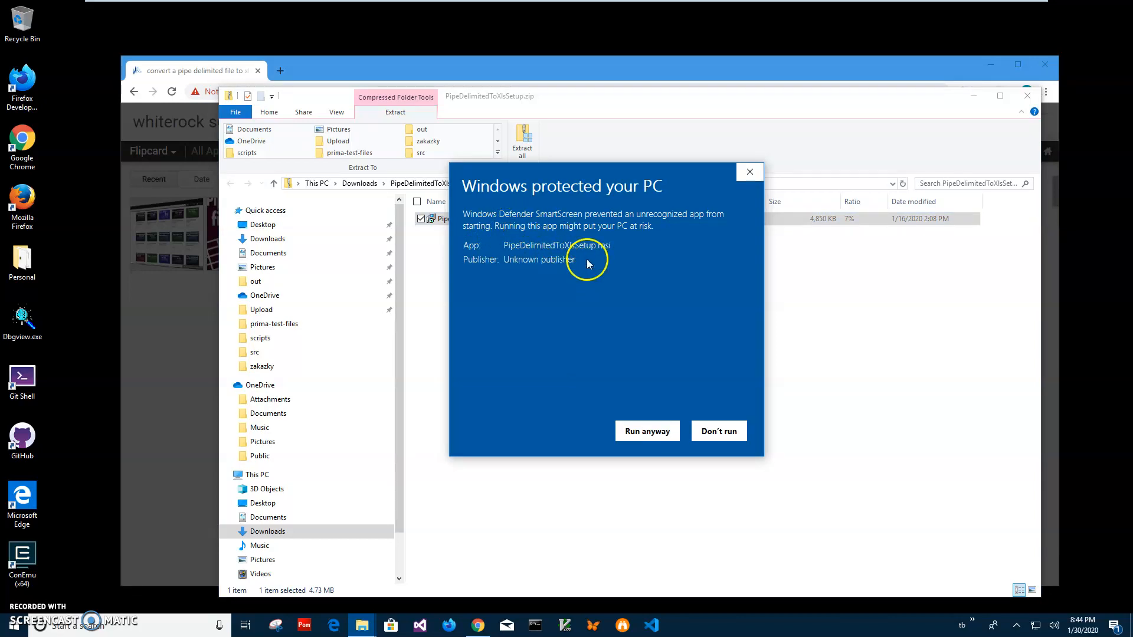
drag(583, 260, 439, 261)
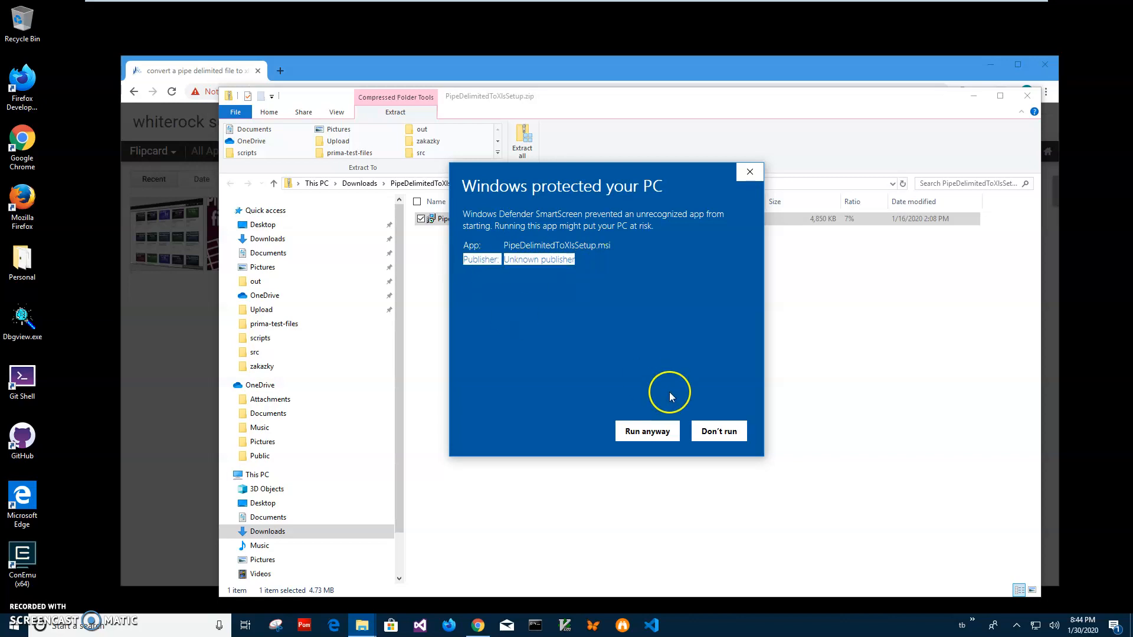
click(650, 433)
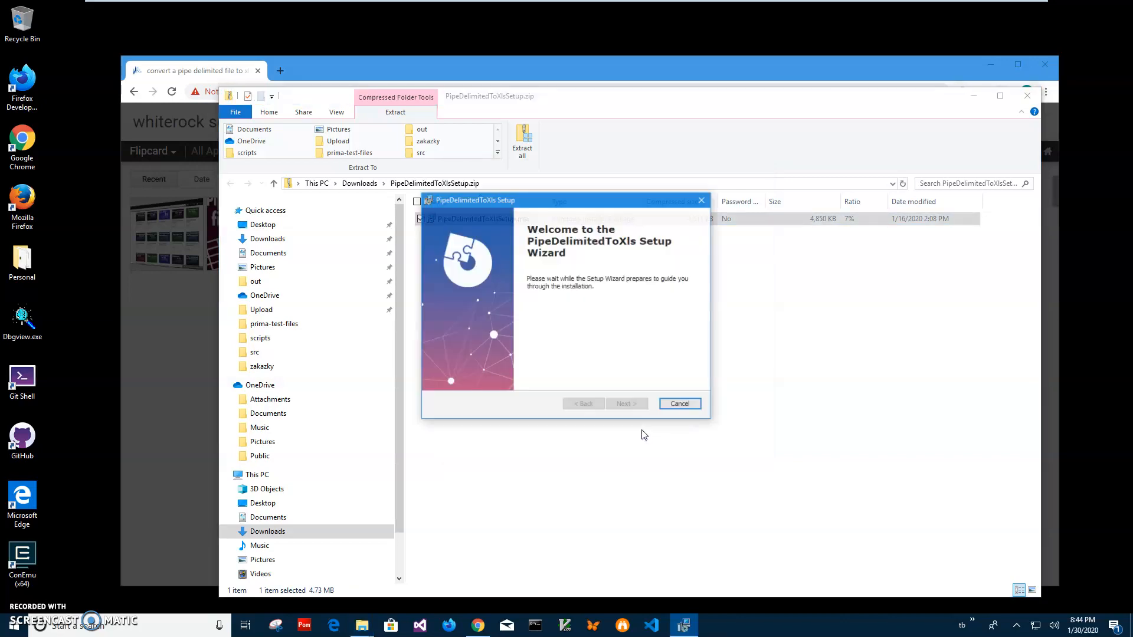
Install PipeDelimitedToXls with the setup wizard's default settings and finish the wizard
click(629, 407)
click(632, 407)
click(631, 406)
click(509, 414)
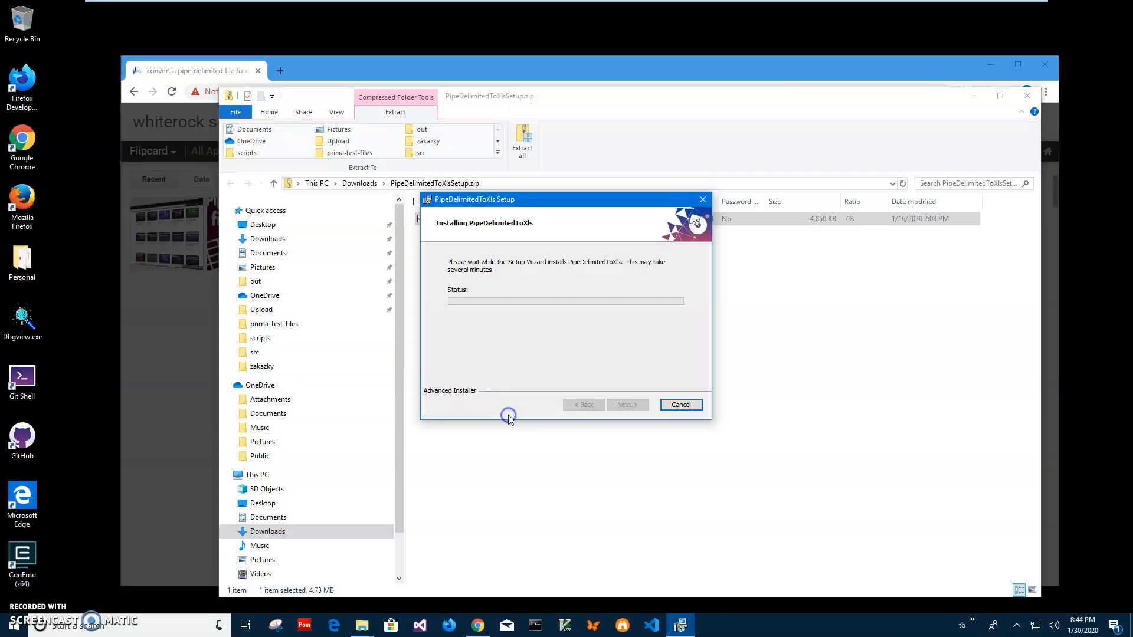
click(610, 404)
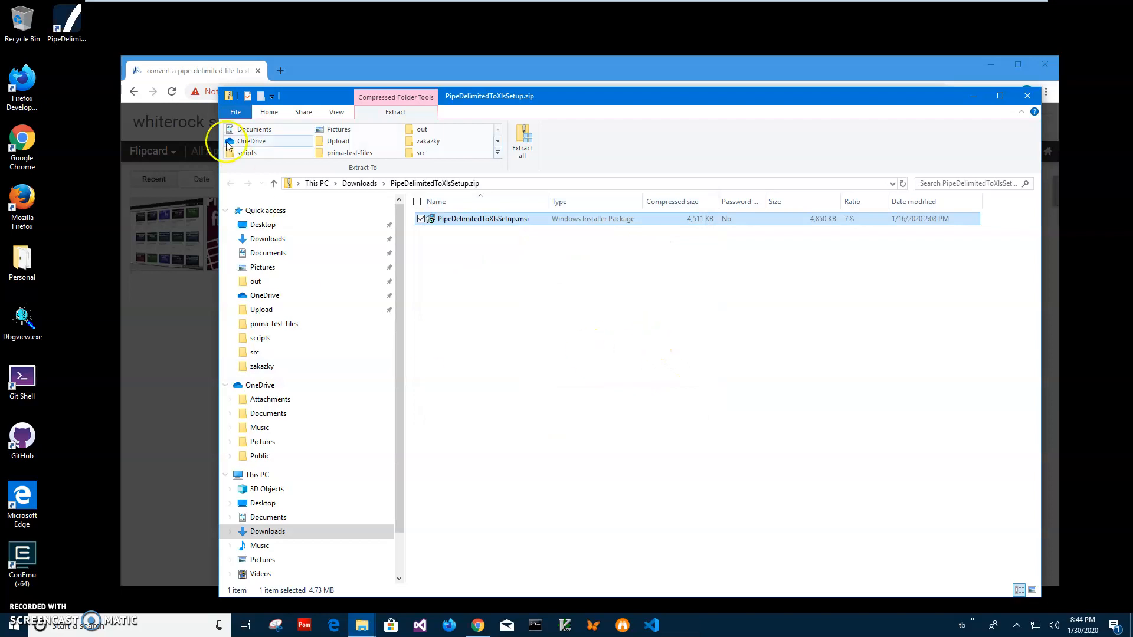
Clear the Explorer and browser windows off the desktop and launch PipeDelimitedToXls from its desktop shortcut
click(69, 25)
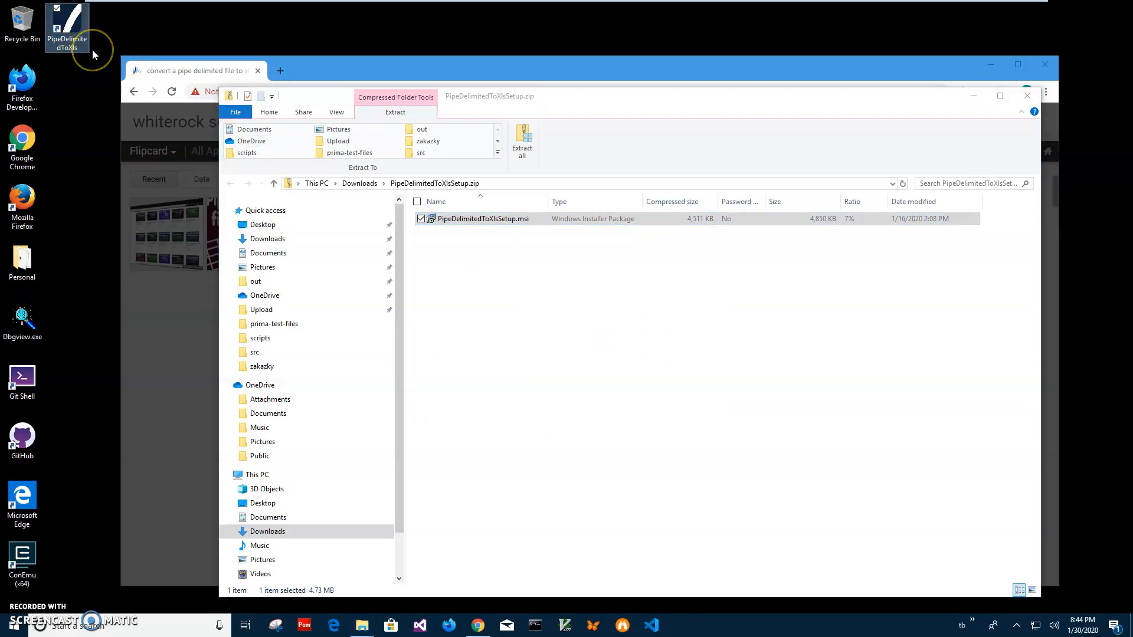
double_click(71, 49)
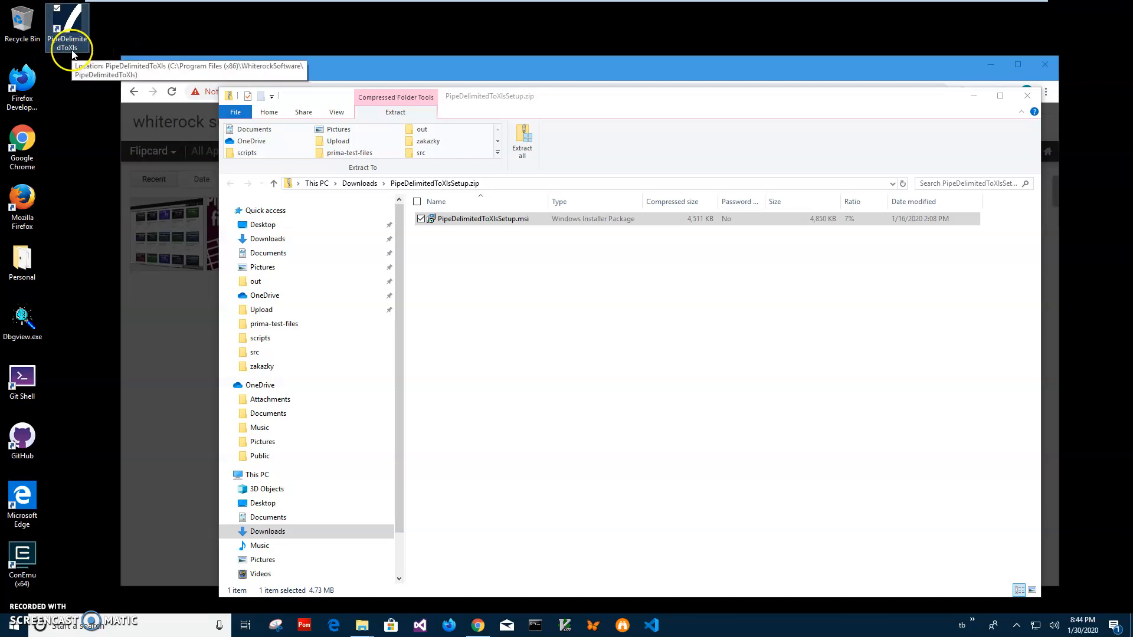
click(1026, 101)
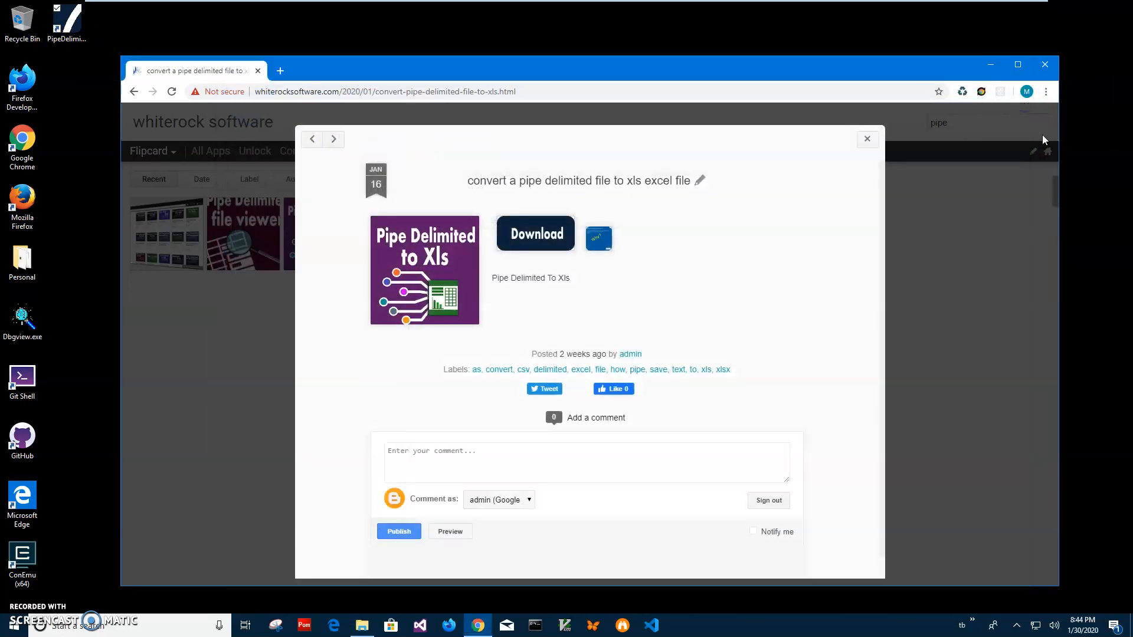
click(991, 65)
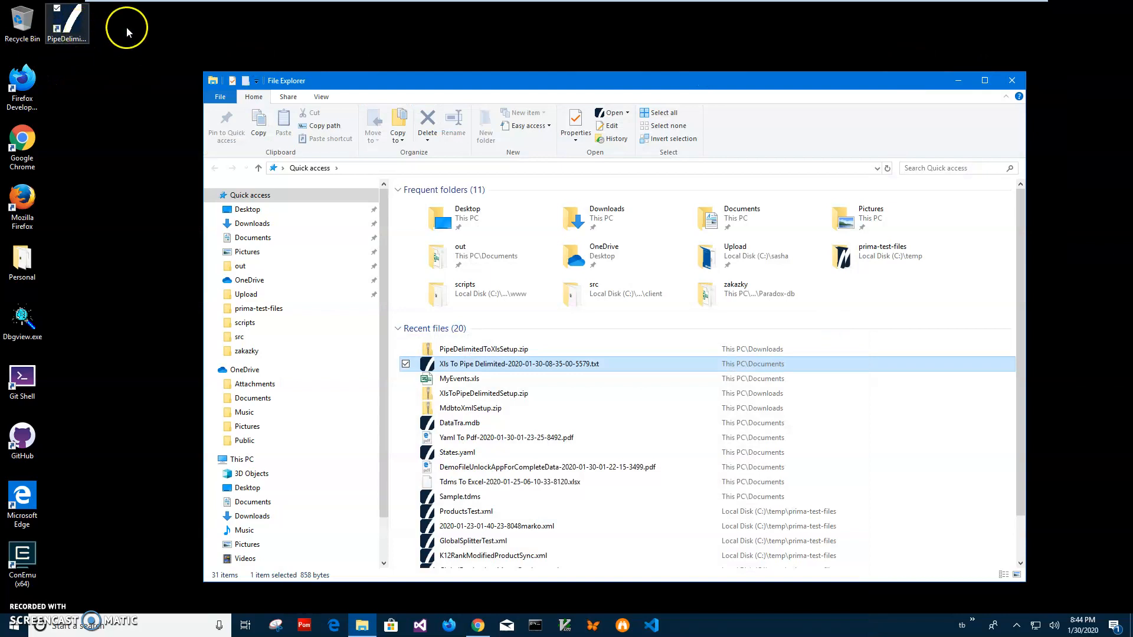
click(1013, 84)
double_click(72, 40)
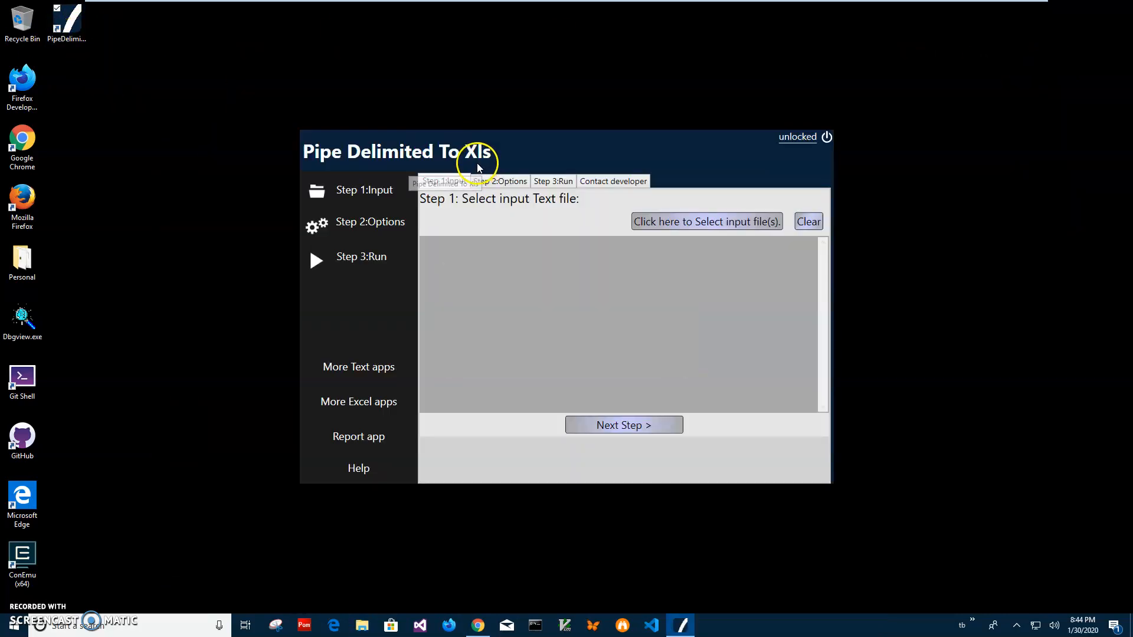
drag(471, 152, 462, 155)
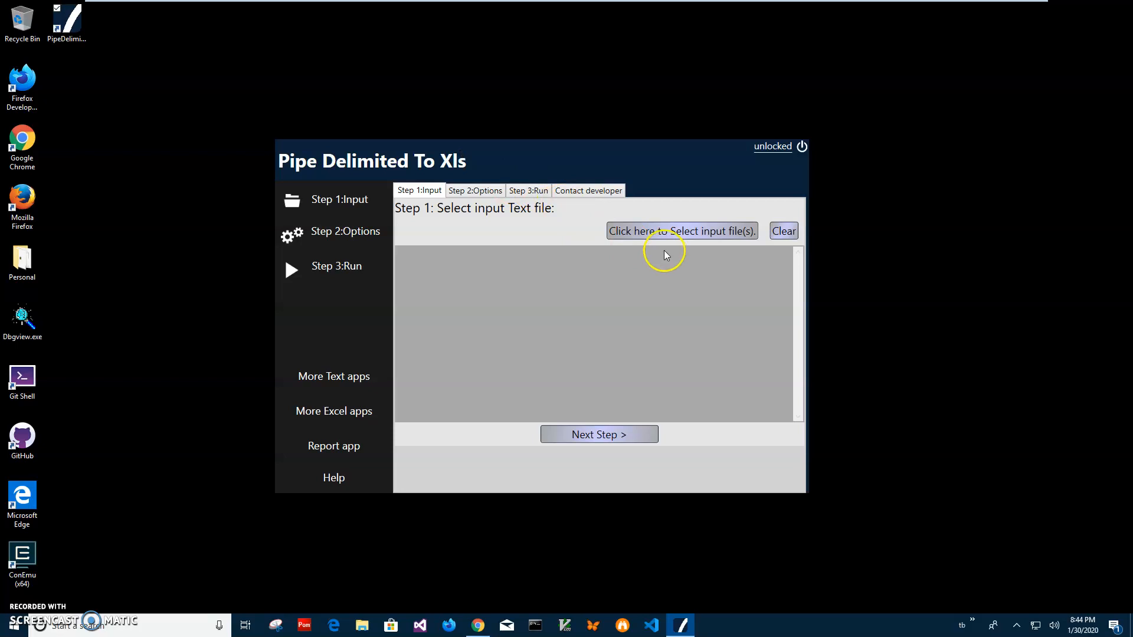
Load StatesPipeDelimited.txt from the Documents folder as the input file and proceed to the conversion options
click(692, 234)
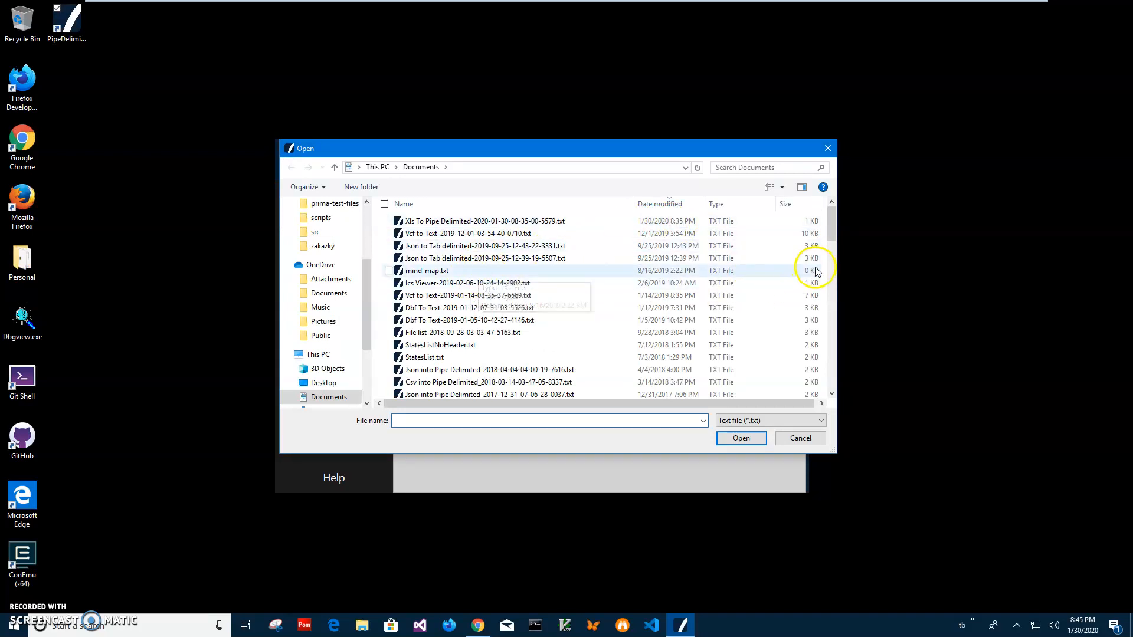
drag(832, 234, 836, 258)
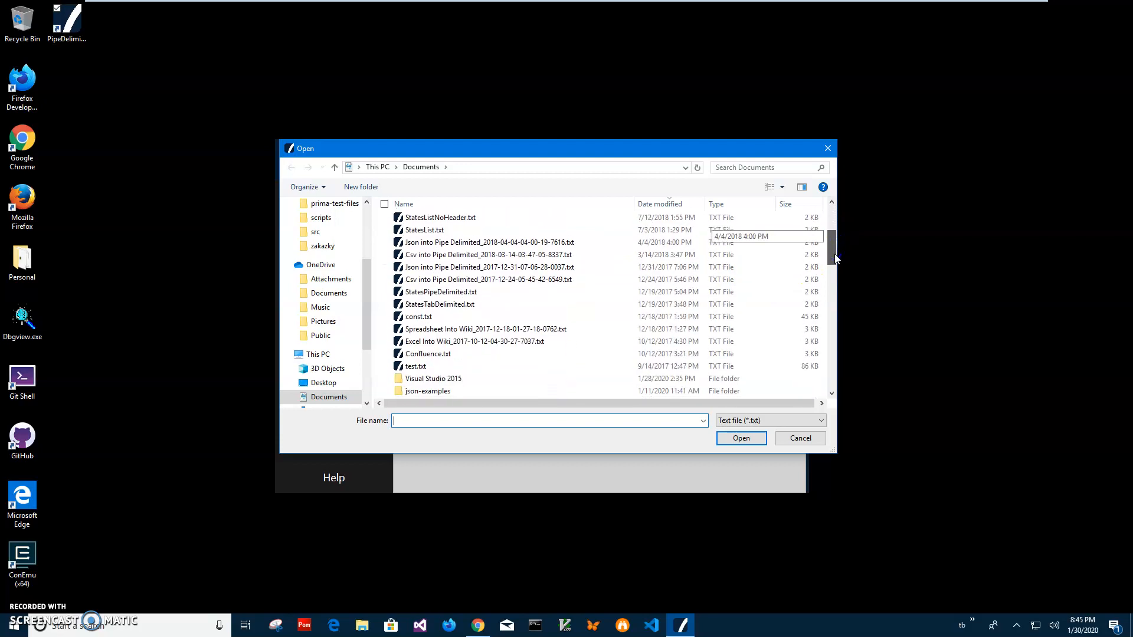
click(442, 292)
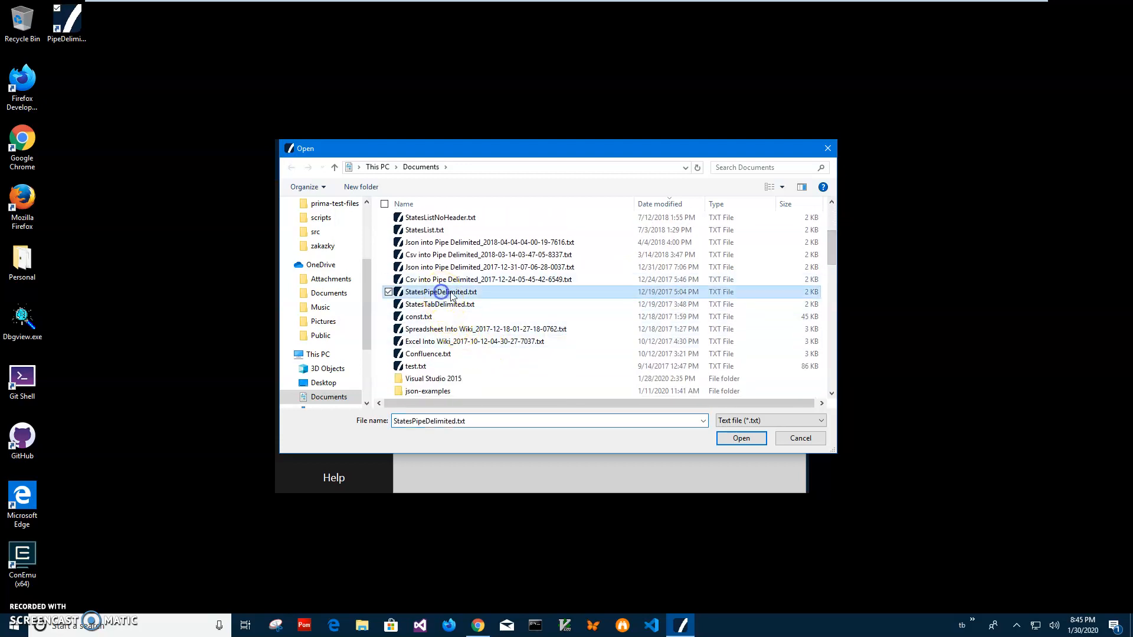
click(751, 439)
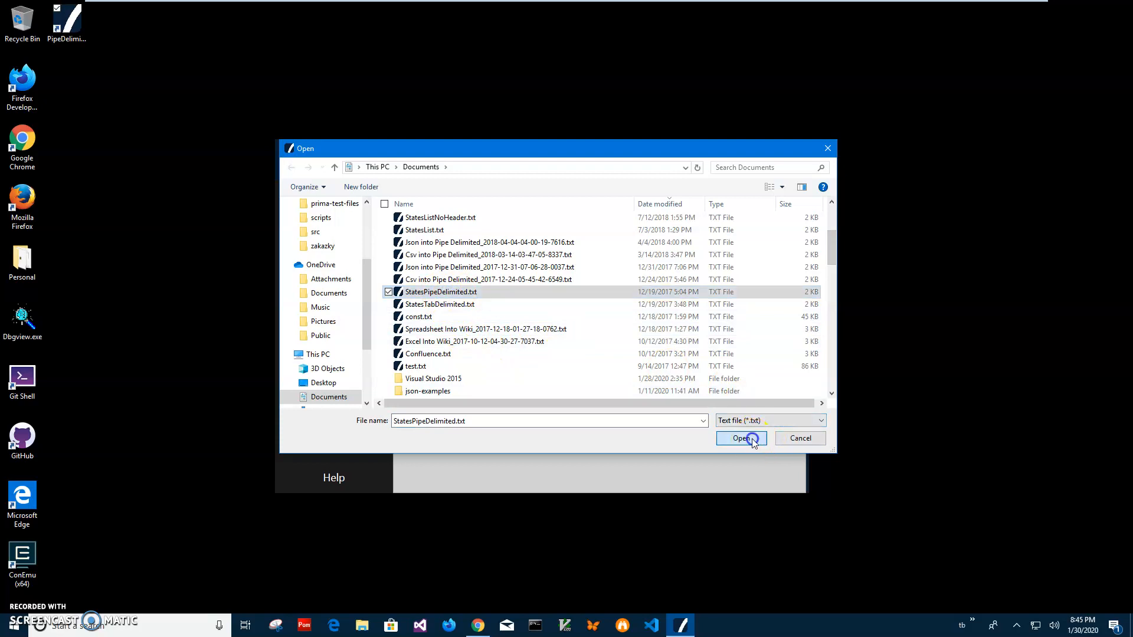
click(611, 433)
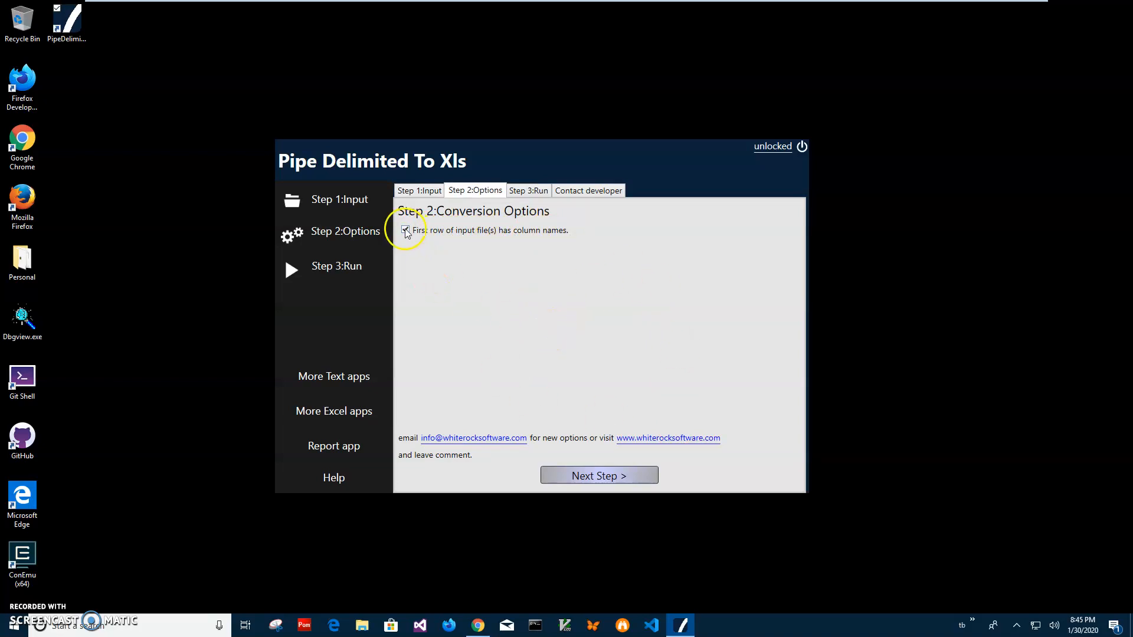
Run the conversion with the existing options and save the Excel .xls output in Documents under the suggested file name
click(641, 474)
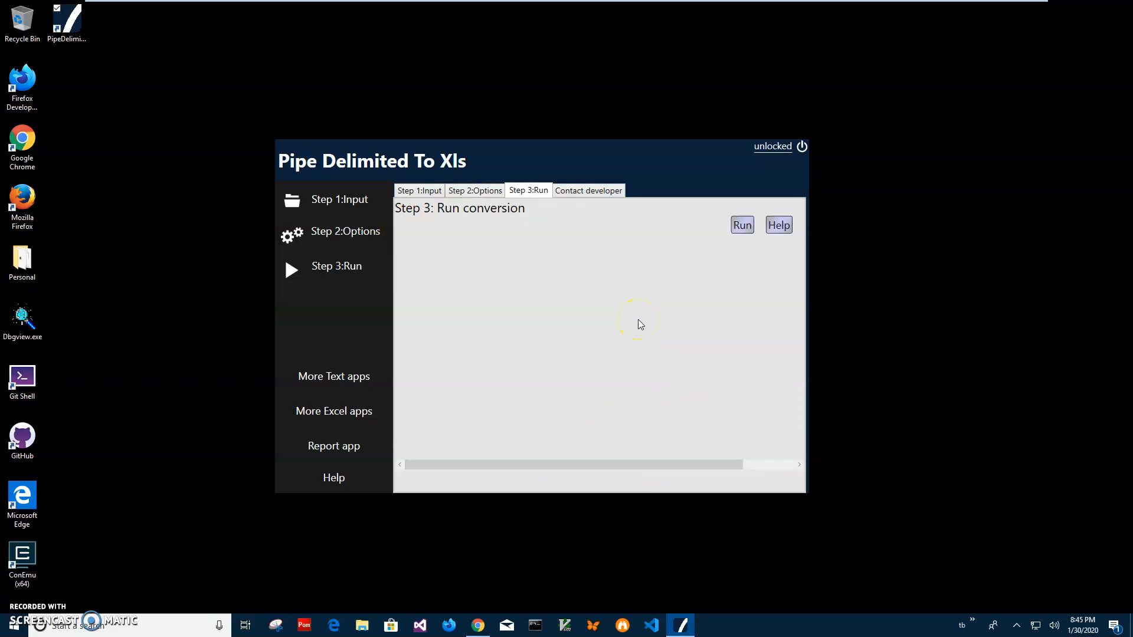
click(742, 227)
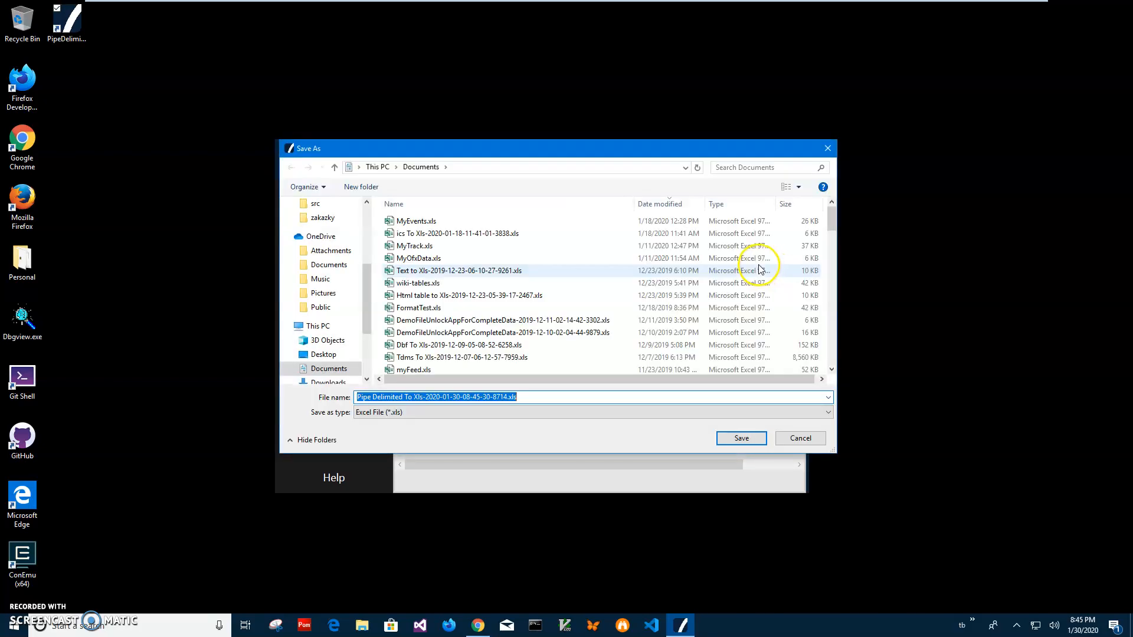
click(510, 398)
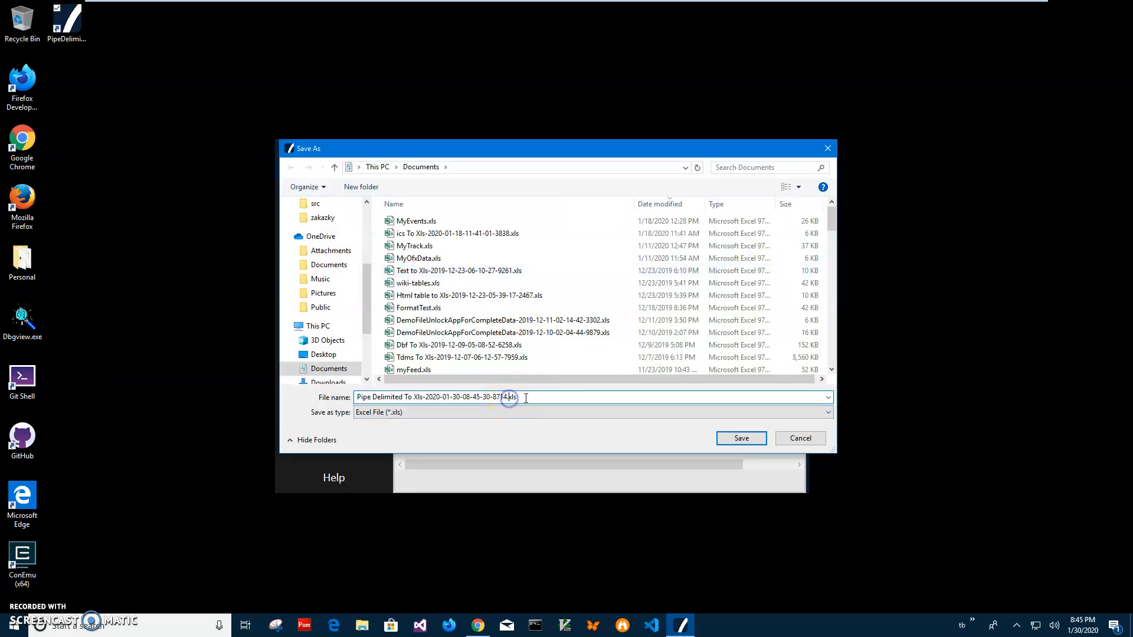
drag(509, 399, 375, 399)
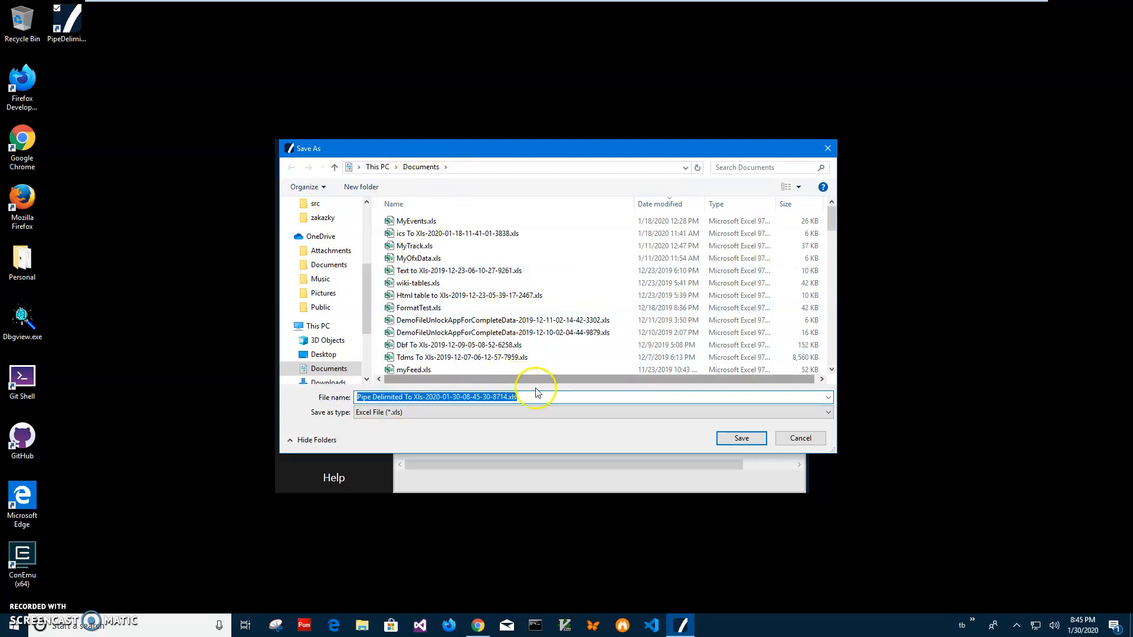
click(479, 398)
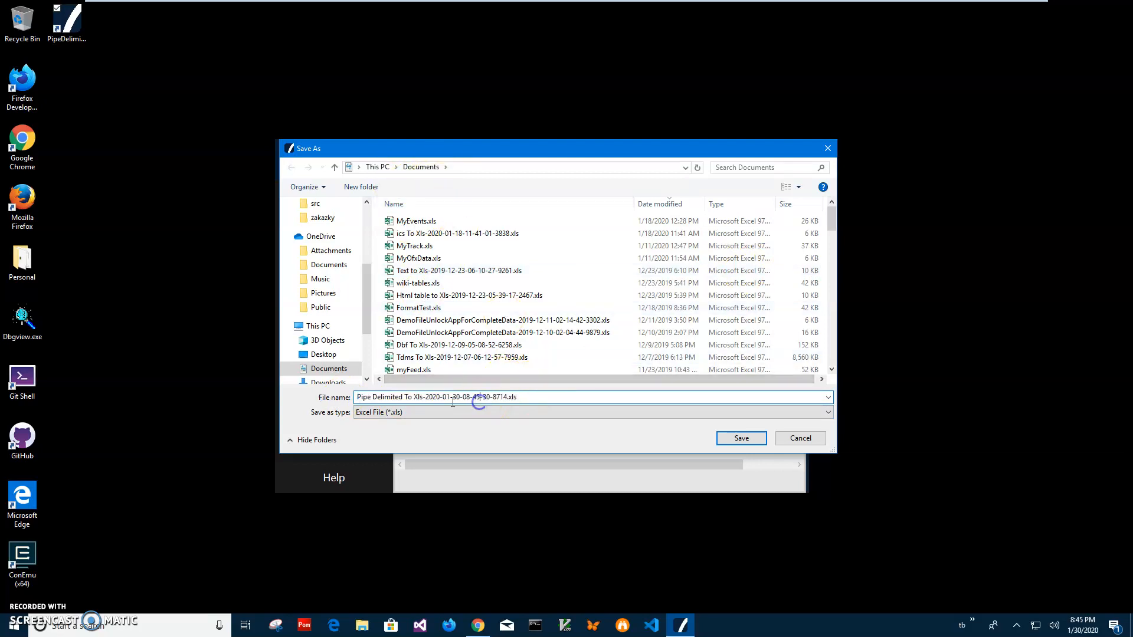
click(744, 438)
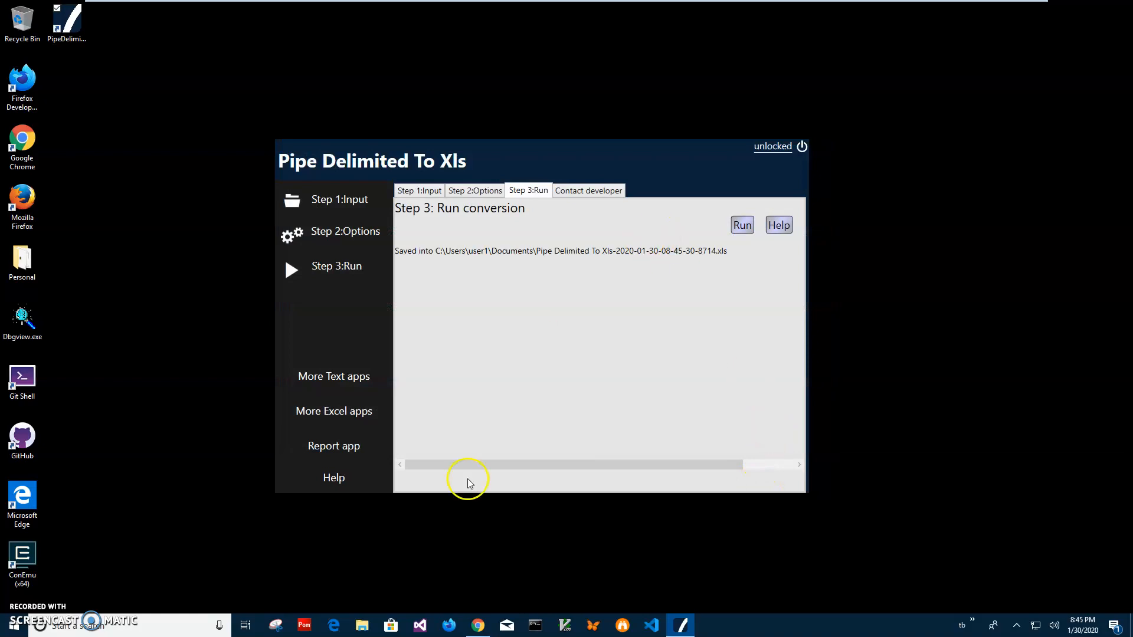
Open the newly converted .xls file from the recent files in File Explorer
click(362, 625)
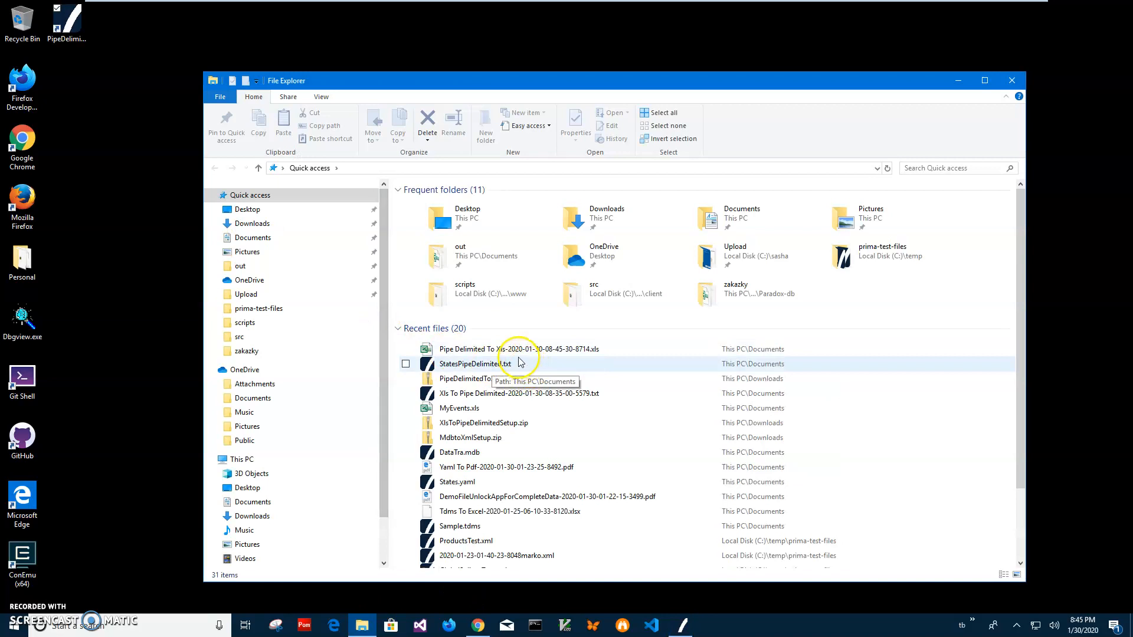
click(517, 351)
double_click(511, 357)
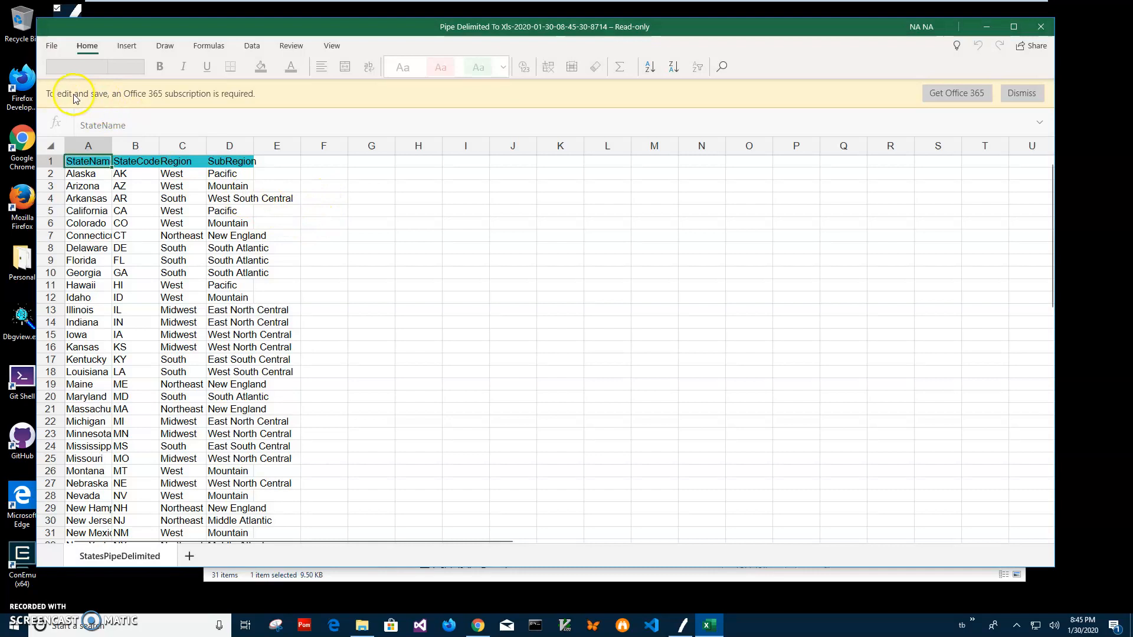
Examine the state rows and columns of the converted worksheet down to the last record, and close the workbook
click(180, 285)
scroll(156, 339, down, 6)
scroll(155, 339, down, 8)
scroll(162, 329, up, 10)
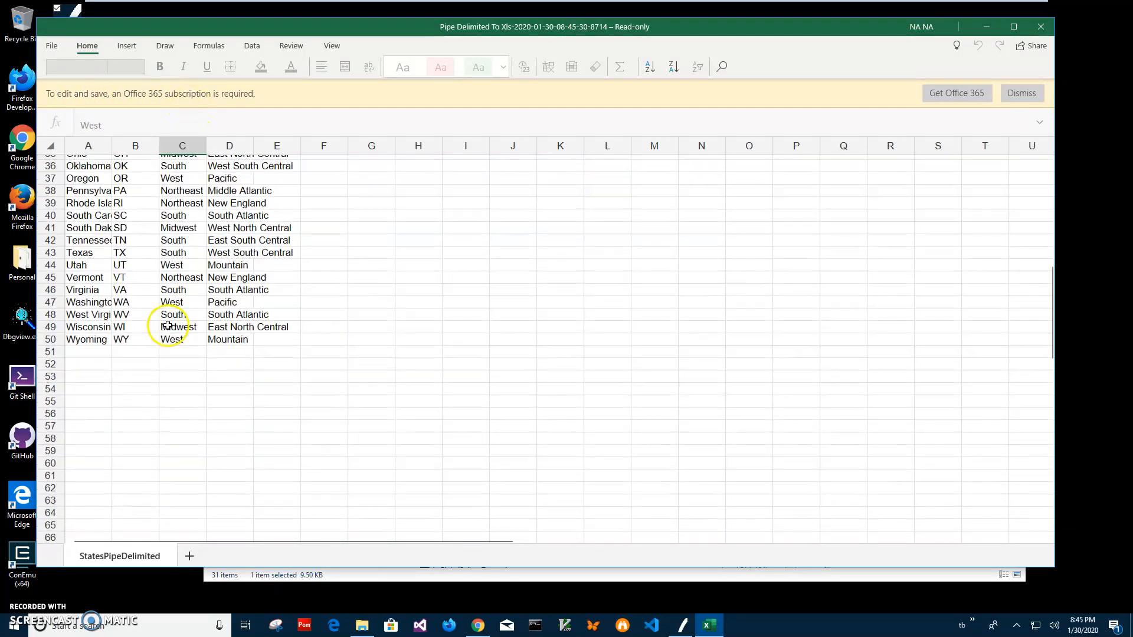
scroll(201, 257, up, 4)
drag(167, 159, 208, 166)
click(222, 164)
click(236, 235)
click(236, 396)
click(236, 433)
click(155, 472)
click(92, 483)
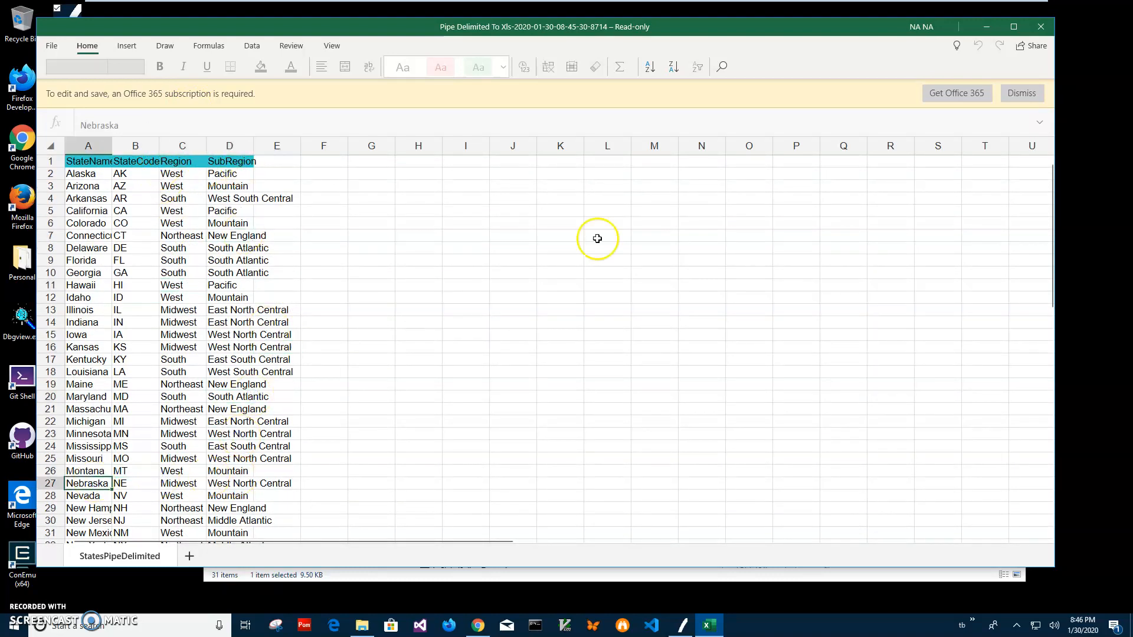
click(1041, 30)
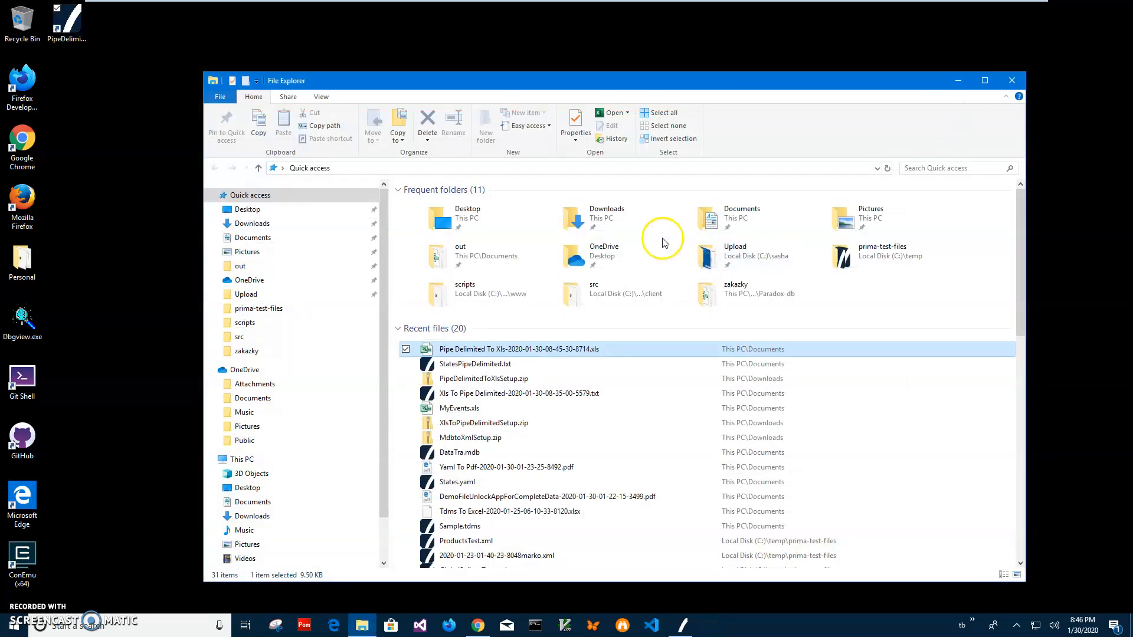
Open StatesPipeDelimited.txt from the recent files with the Pipe delimited File viewer
click(512, 364)
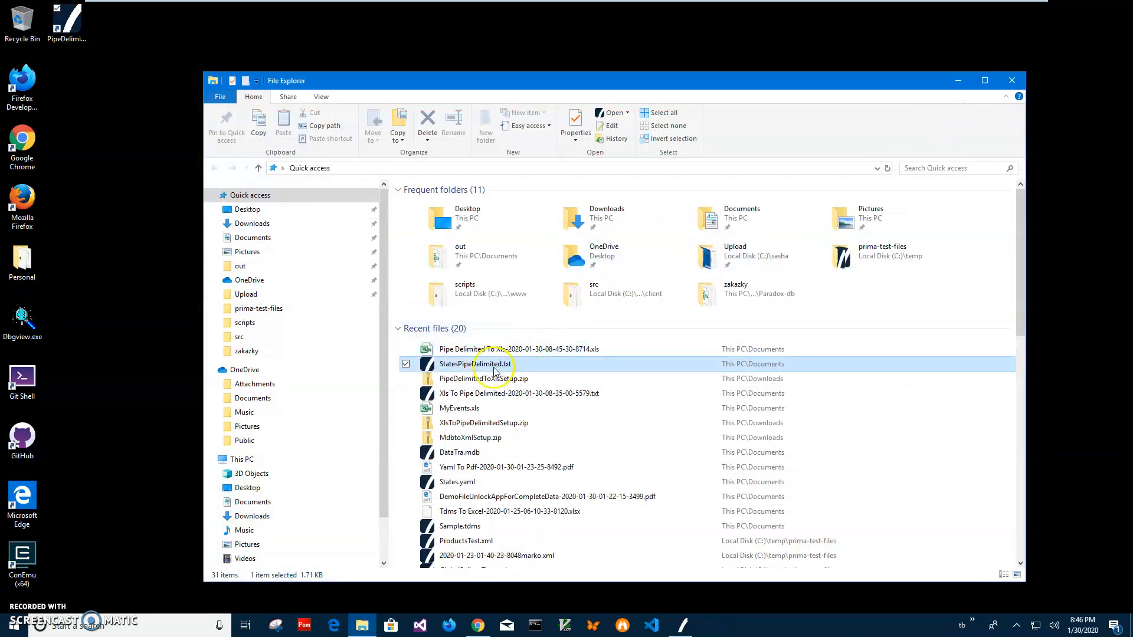
right_click(494, 369)
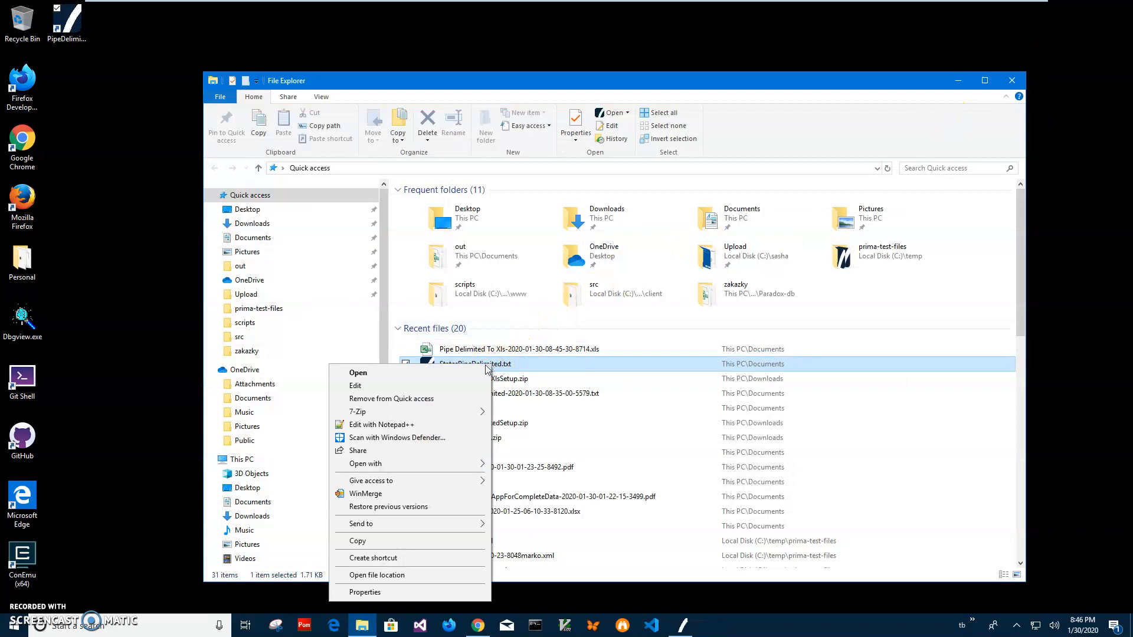
mouse_move(426, 467)
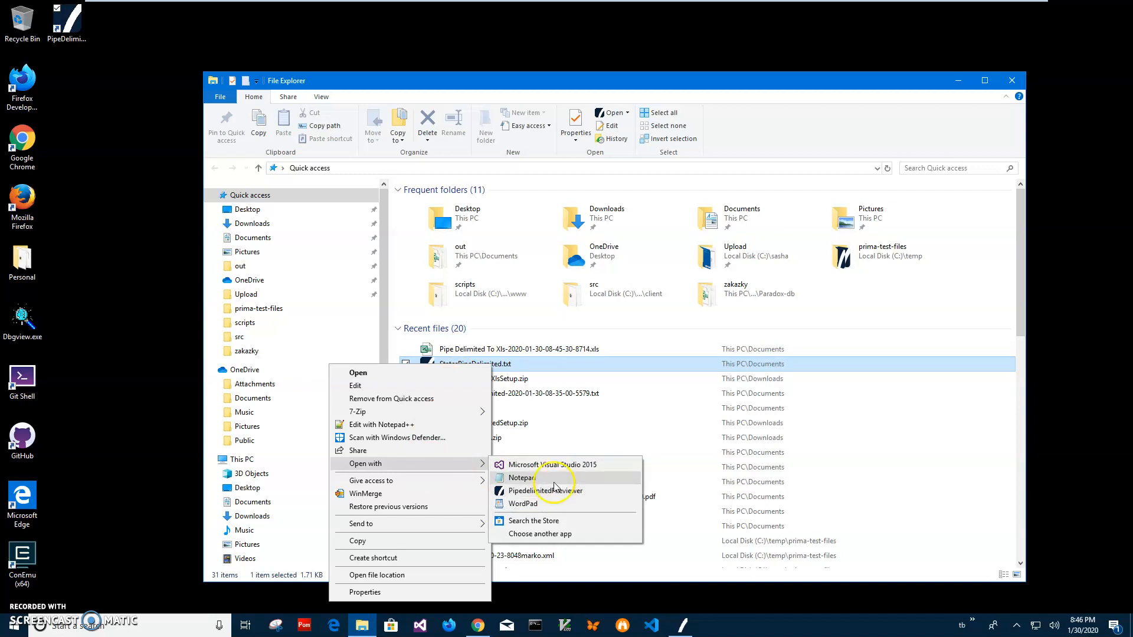
right_click(534, 364)
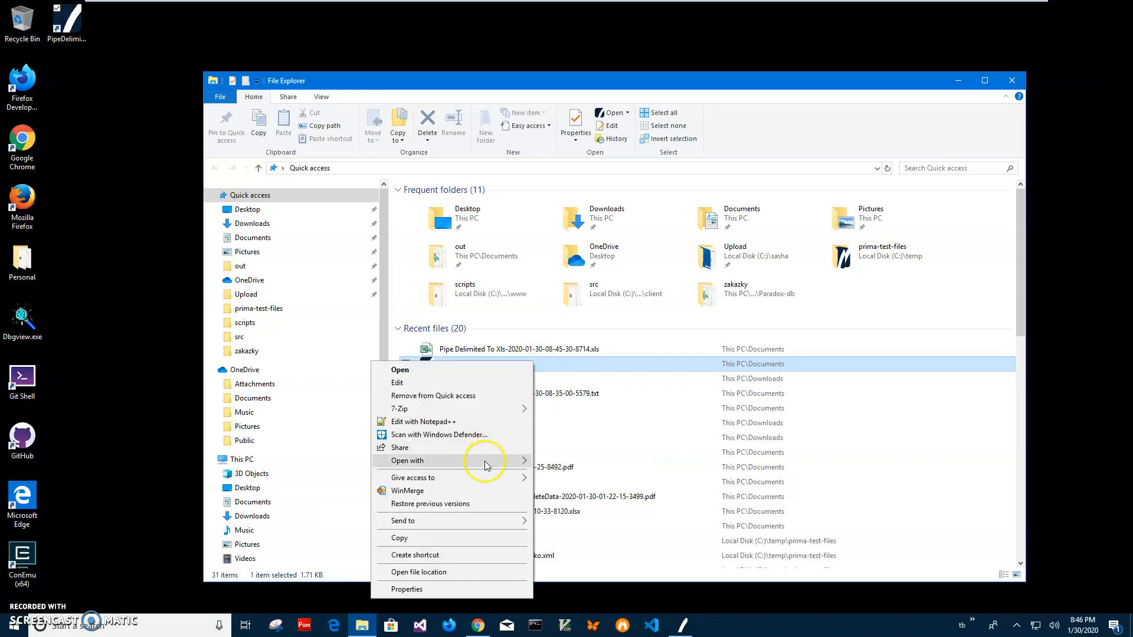
mouse_move(488, 459)
click(611, 482)
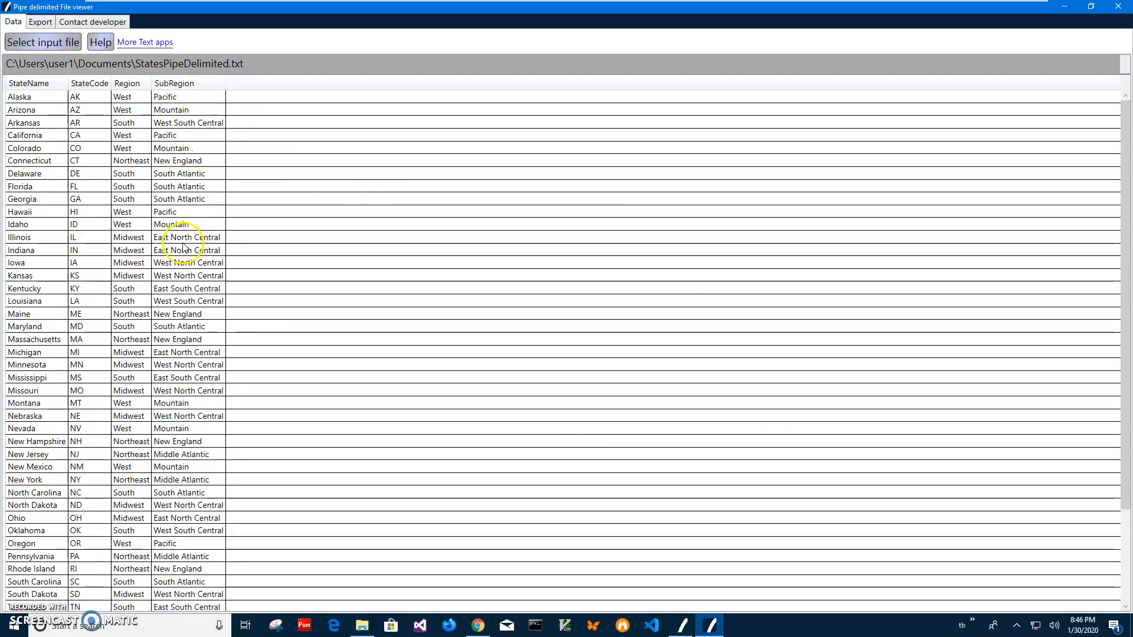
Sort the state records by StateName, StateCode, Region and finally SubRegion
click(33, 84)
click(97, 85)
click(127, 83)
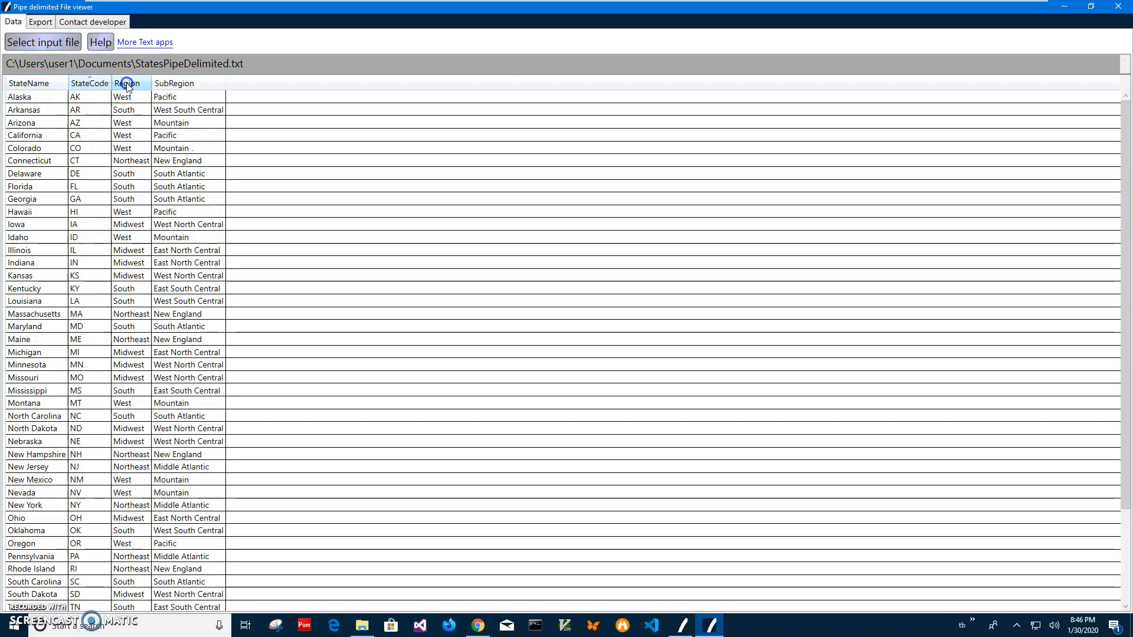
click(171, 83)
Look over the available export formats, and review the sorted state data down to the last row in a smaller, restored window
click(40, 22)
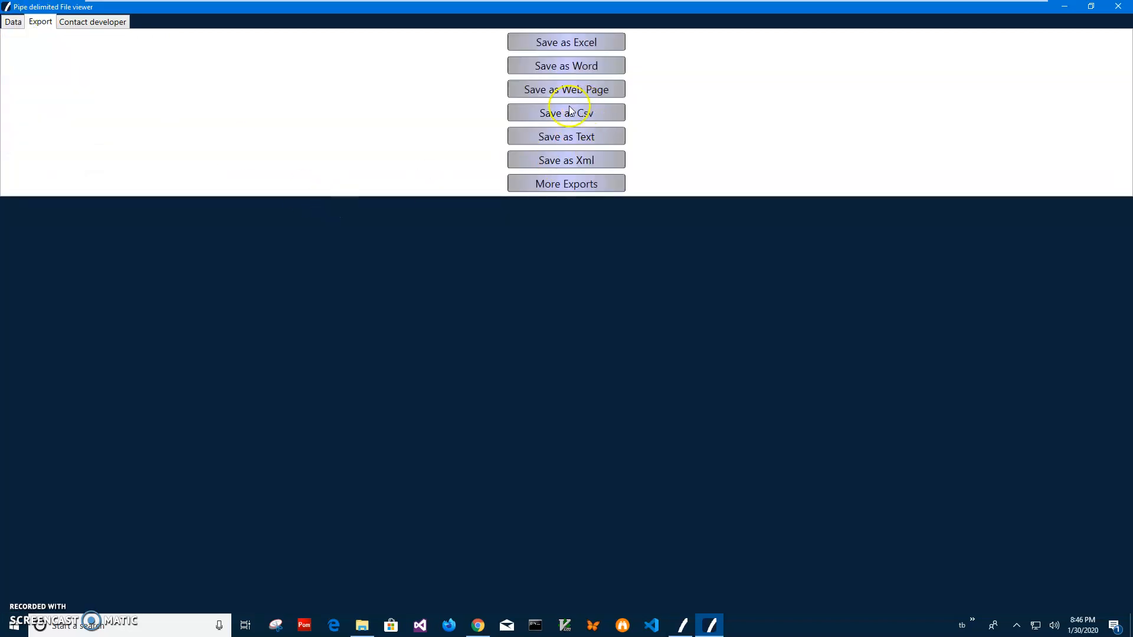
drag(579, 15, 546, 140)
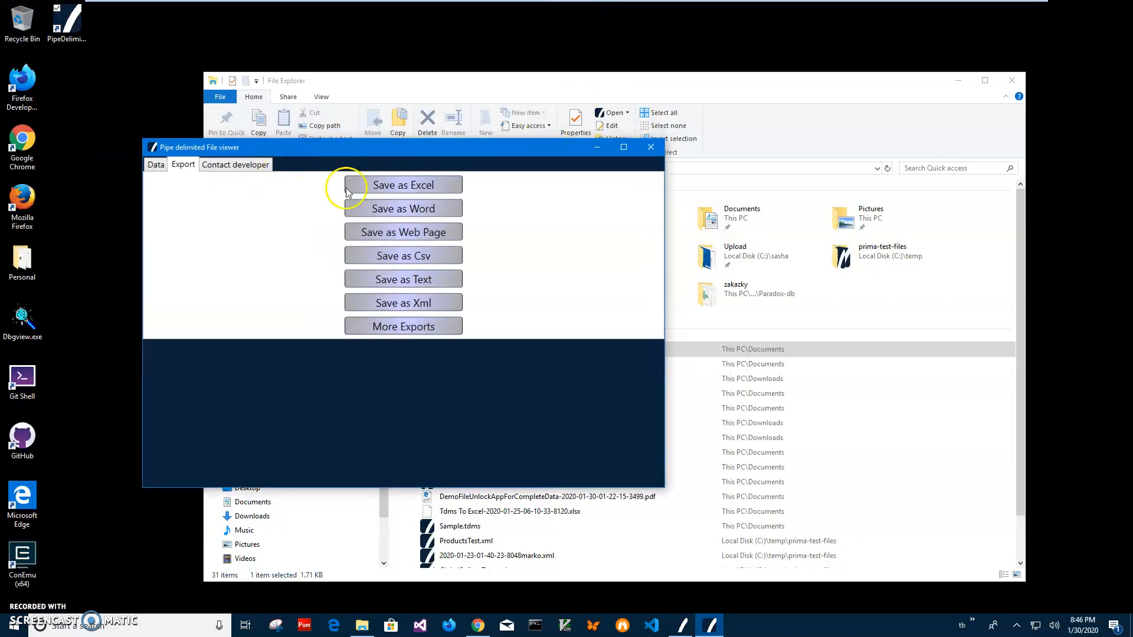
click(156, 165)
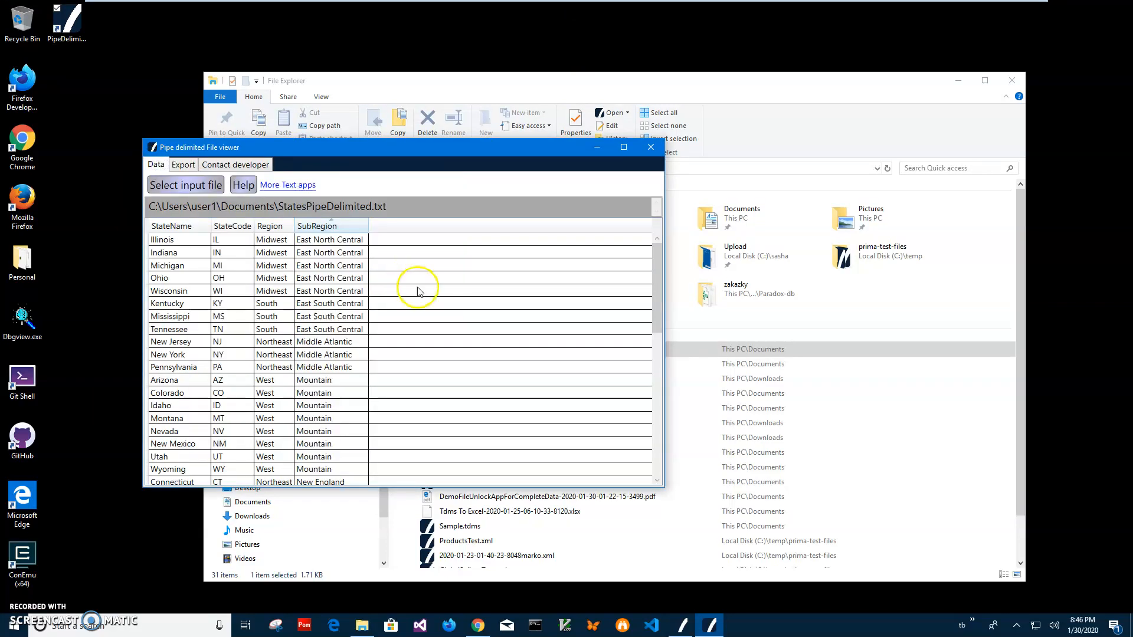
drag(656, 312, 667, 465)
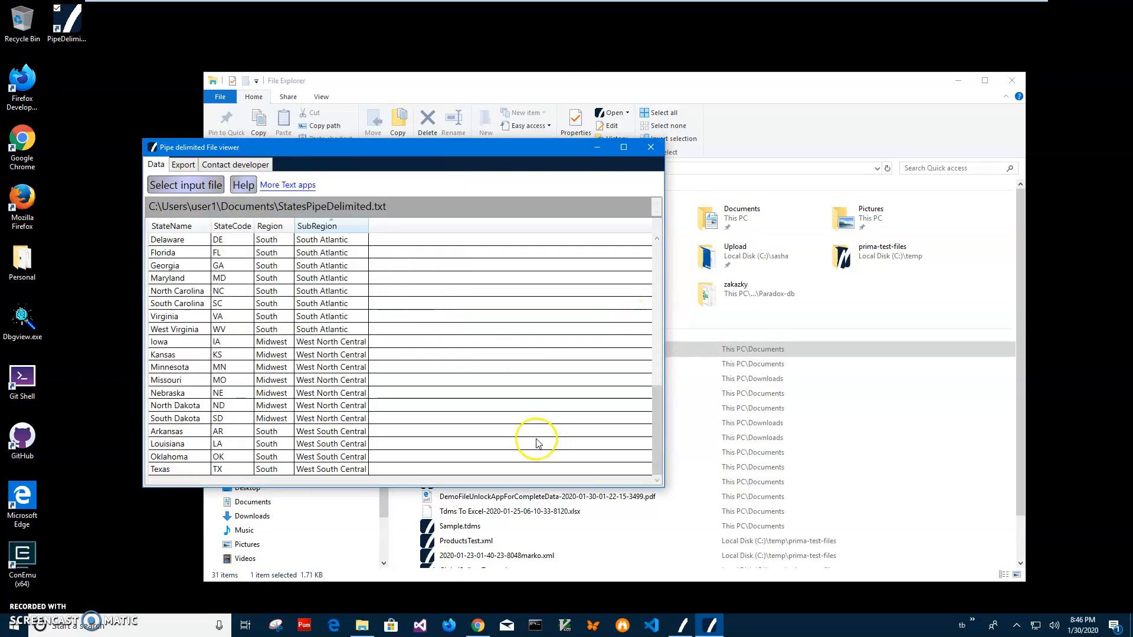